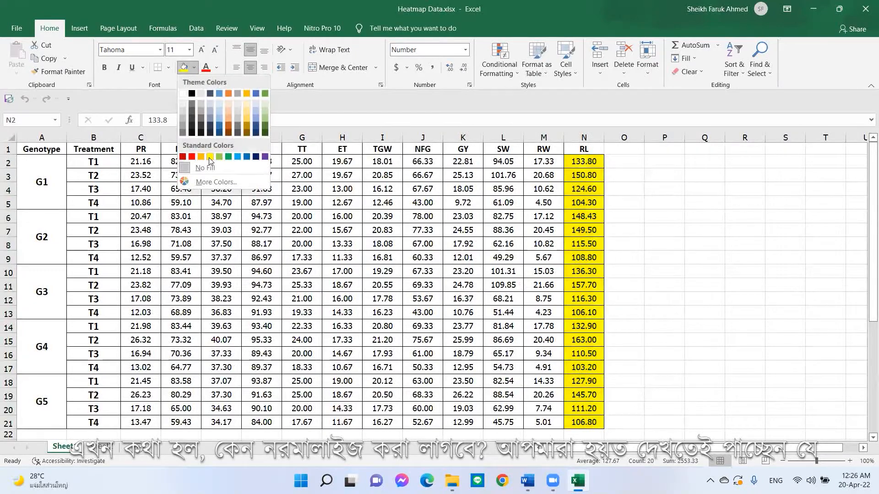
- Fill the RL column with yellow and the ET column values H2:H21 with blue
click(210, 156)
click(664, 188)
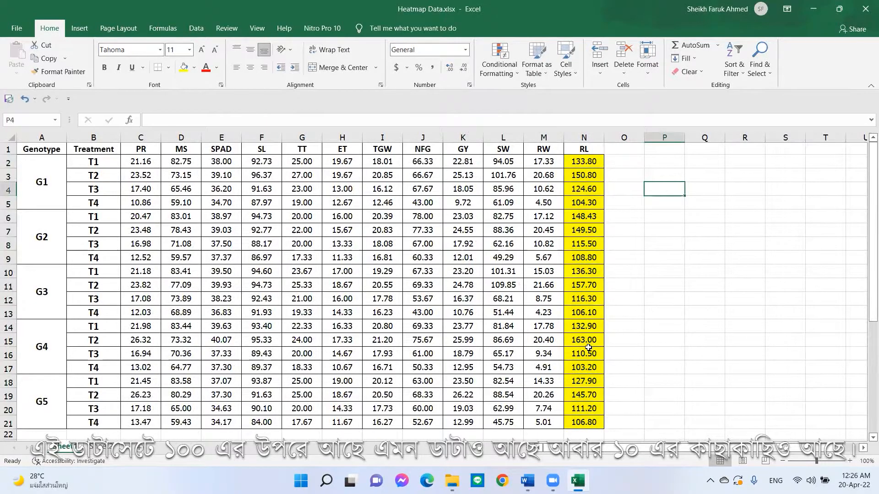
drag(349, 160, 342, 422)
click(193, 67)
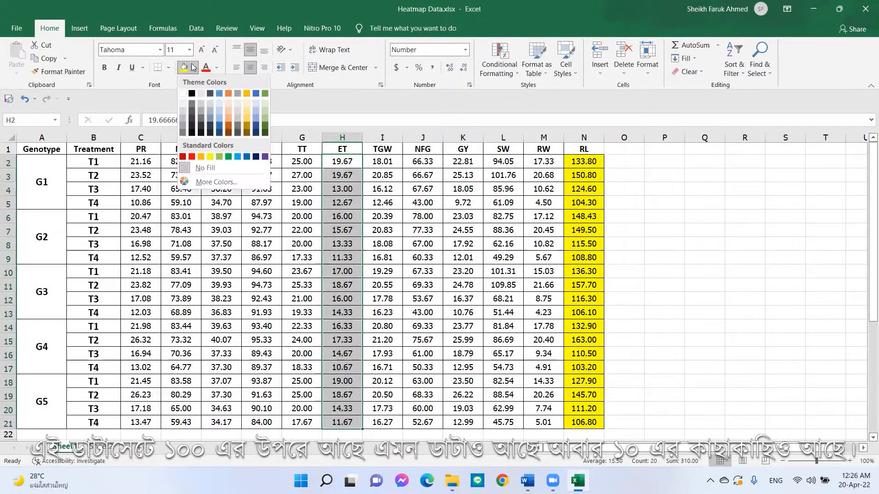
click(237, 157)
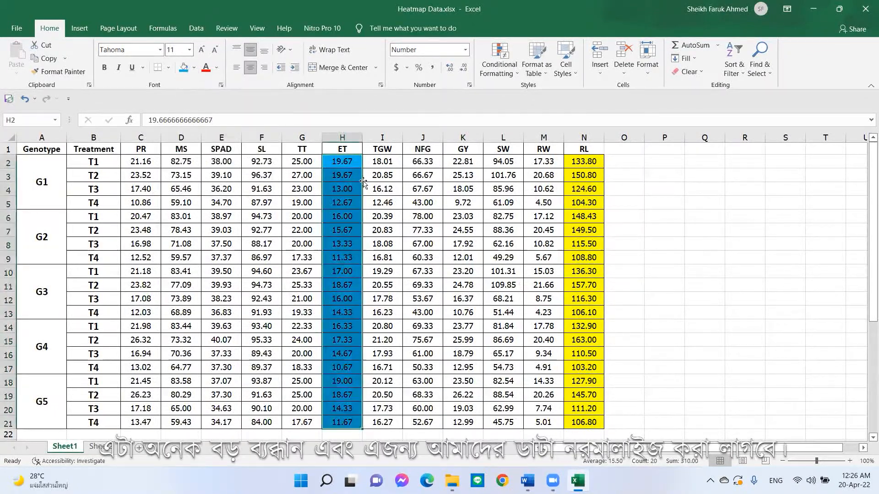
- Remove all fill colour from the data range C2:N21
click(476, 218)
drag(141, 161, 596, 427)
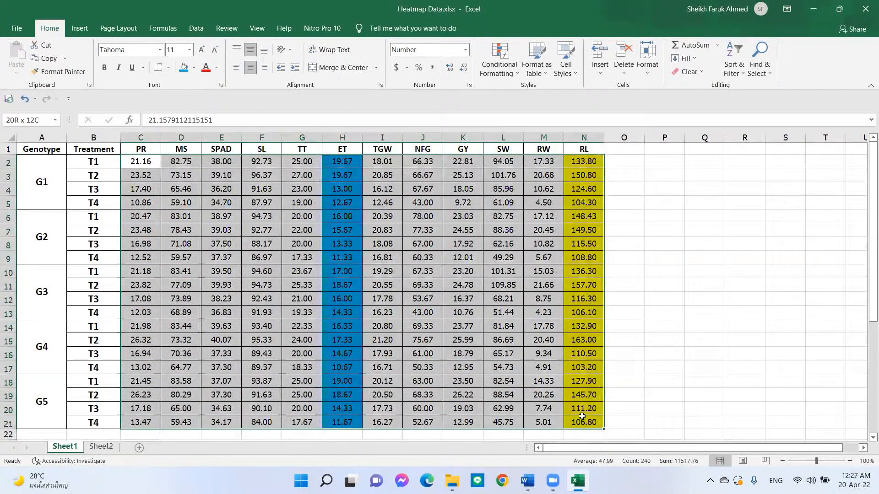
click(194, 68)
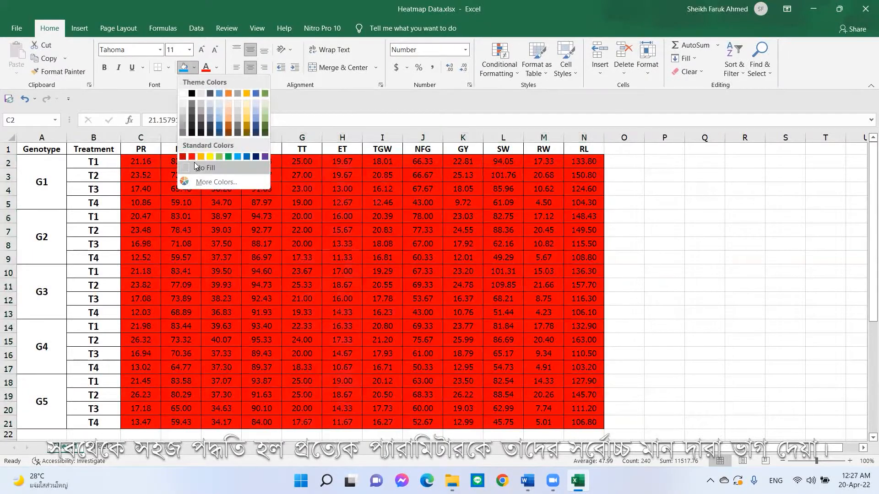
click(201, 168)
- Enter the label Maximum in cell B22 below the Treatment column
scroll(102, 353, down, 2)
click(102, 352)
text(M)
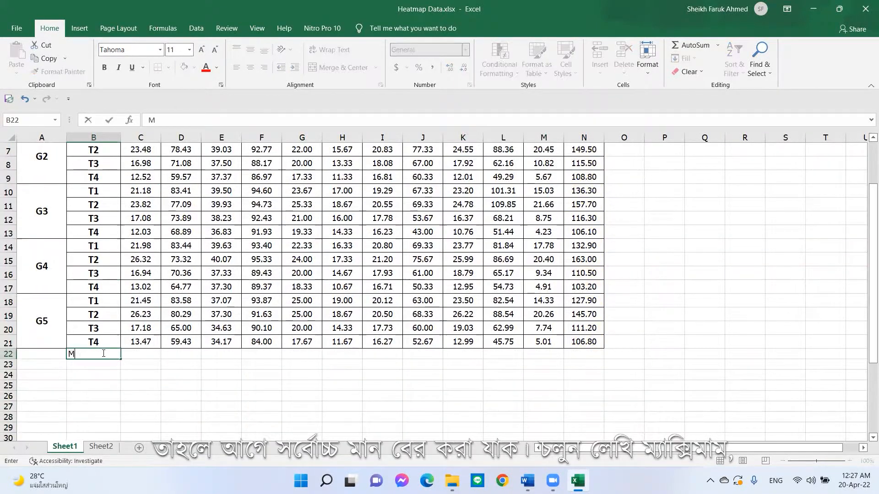
text(aximum)
scroll(103, 354, up, 2)
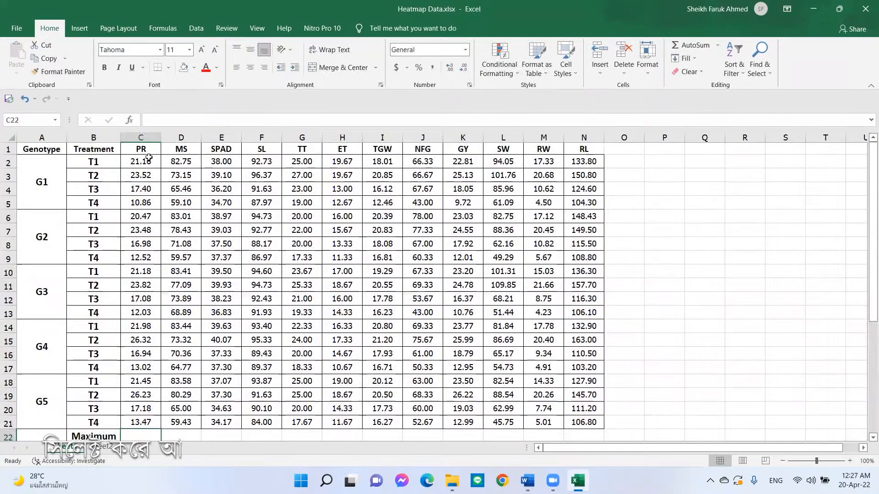
- Calculate the maximum of the PR values C2:C21 into C22 using the AutoSum Max function
drag(140, 161, 134, 420)
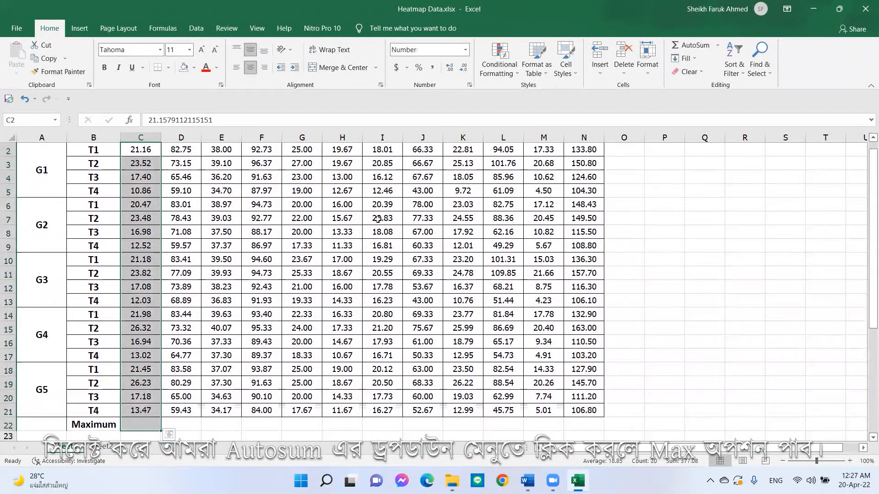
click(716, 47)
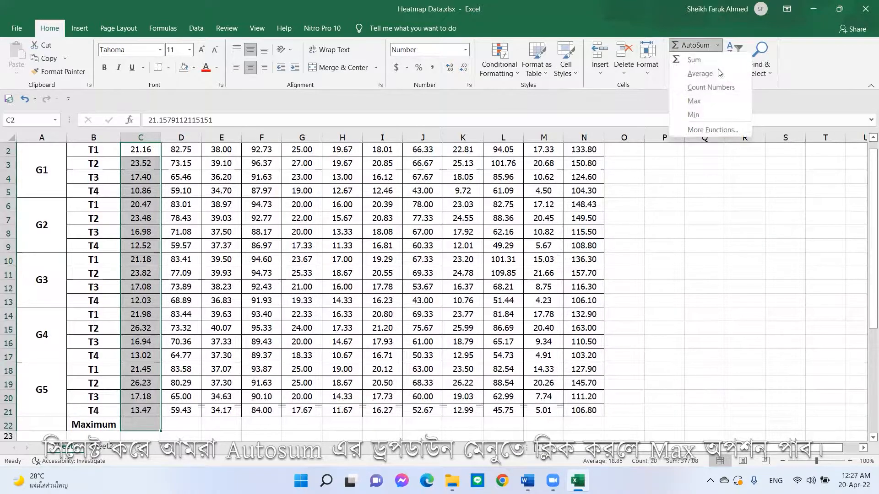
click(706, 100)
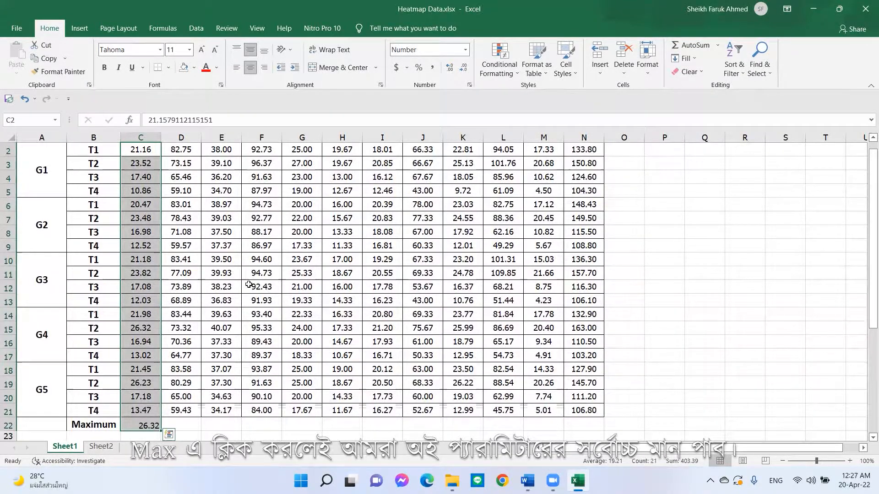
- Copy the MAX formula across row 22 through column N and make the maximum row bold
scroll(248, 285, down, 2)
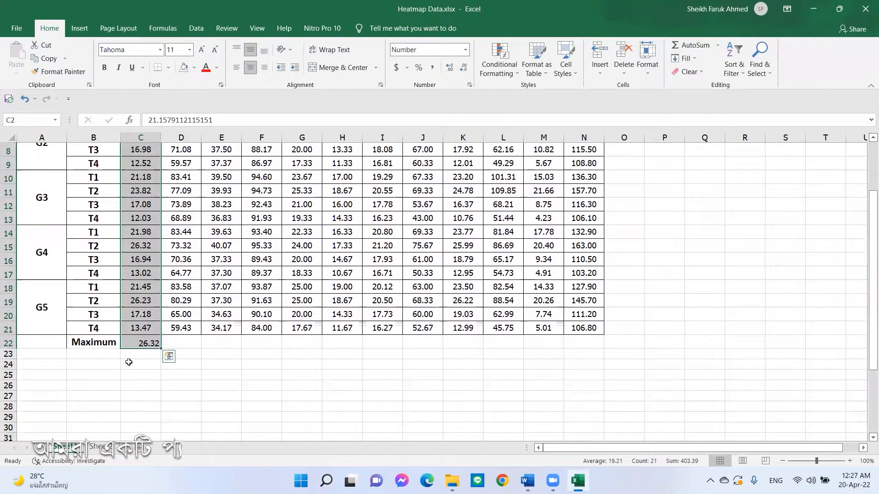
click(146, 353)
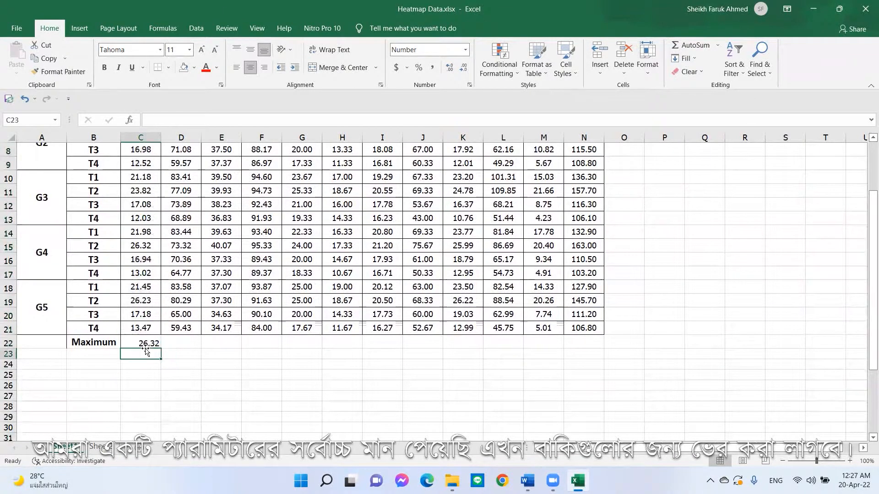
click(147, 342)
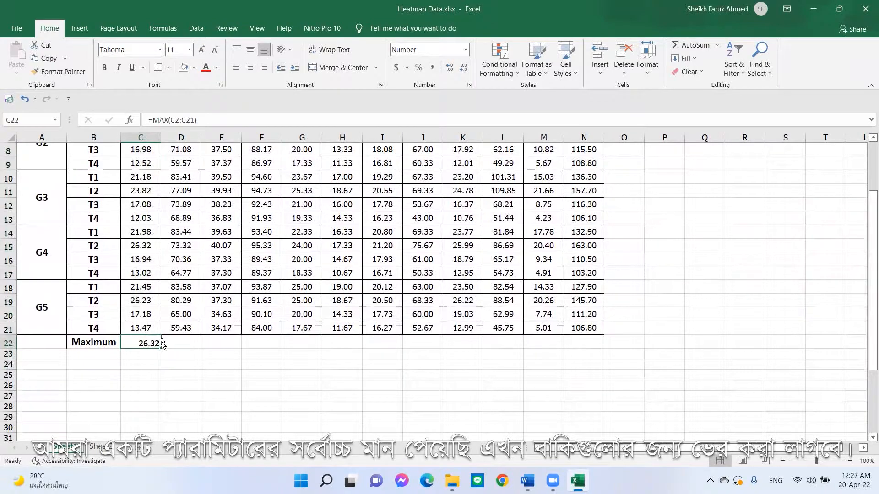
drag(161, 350, 597, 340)
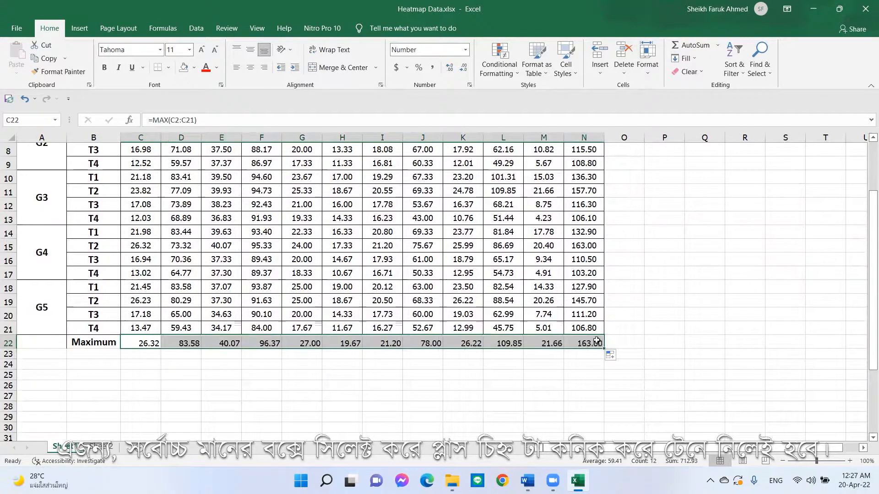
key(ctrl+b)
click(433, 388)
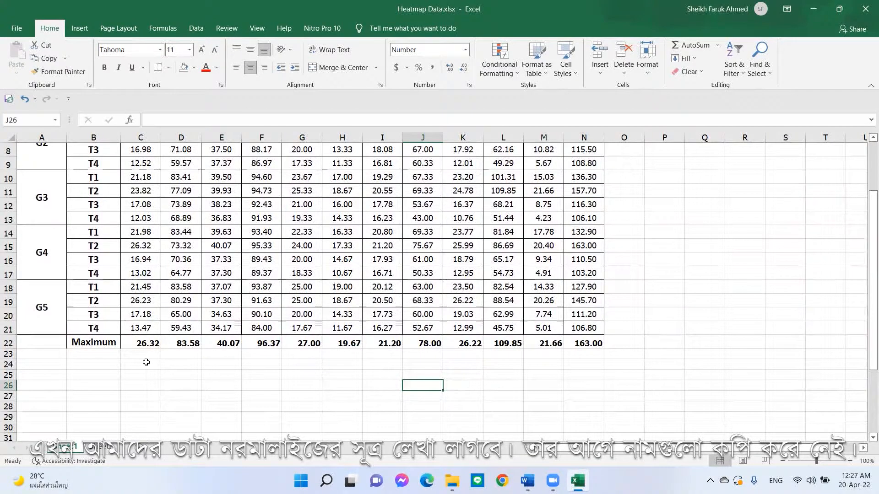
- Copy the Genotype and Treatment columns A1:B21 and paste them starting at cell A25
scroll(144, 365, up, 3)
drag(32, 149, 92, 406)
right_click(91, 406)
click(121, 213)
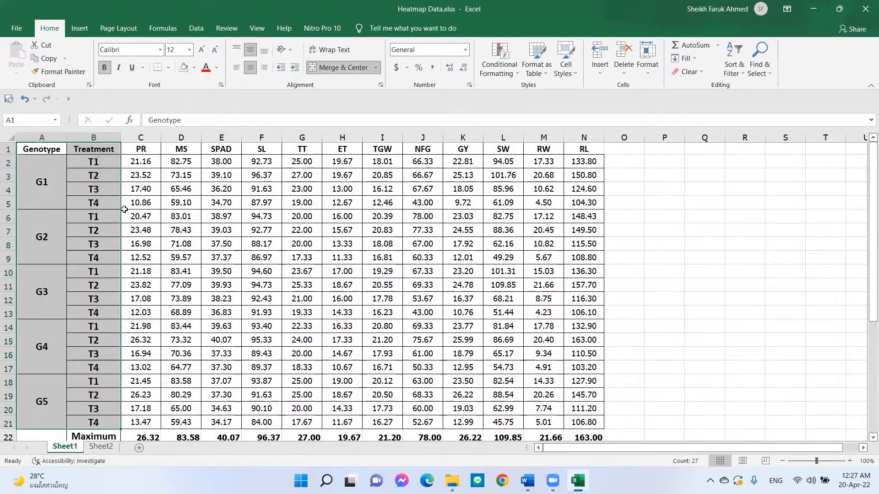
scroll(63, 294, down, 5)
right_click(53, 266)
click(63, 54)
scroll(146, 269, up, 1)
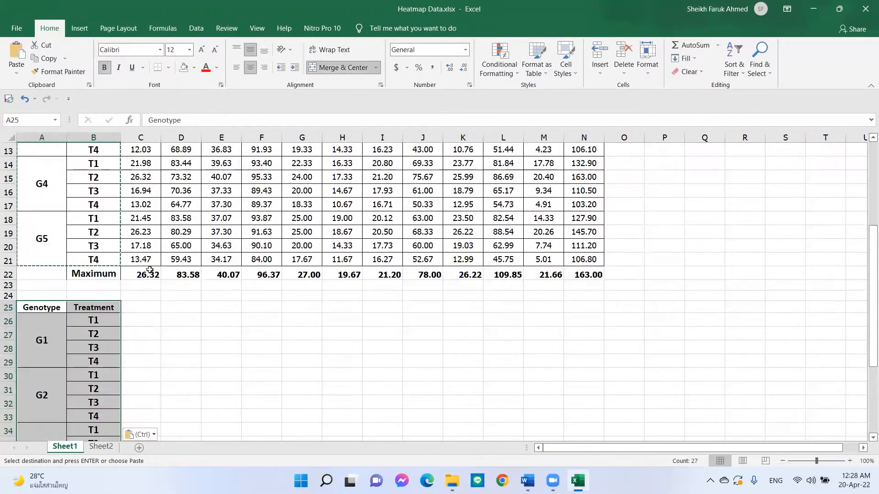
- Copy the header row PR to RL (C1:N1) and paste it into row 25 starting at C25
scroll(140, 267, down, 1)
scroll(140, 268, up, 5)
drag(140, 149, 582, 148)
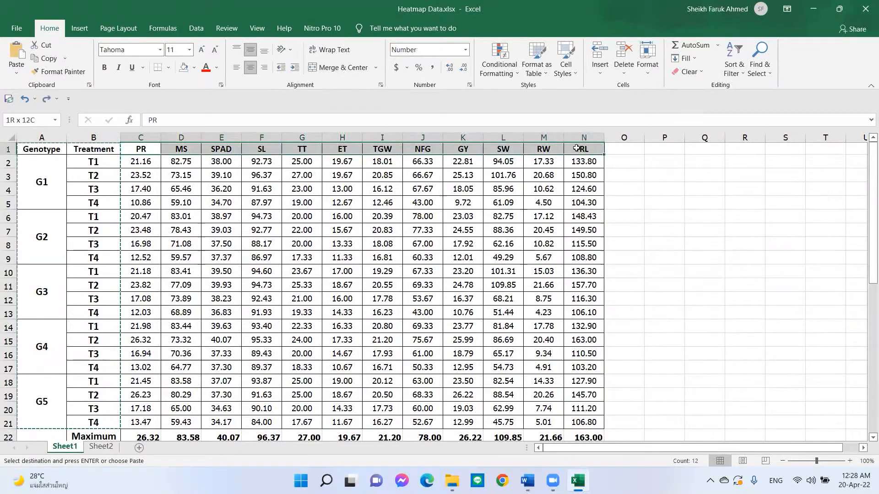
right_click(579, 150)
click(603, 169)
scroll(141, 188, down, 7)
right_click(141, 183)
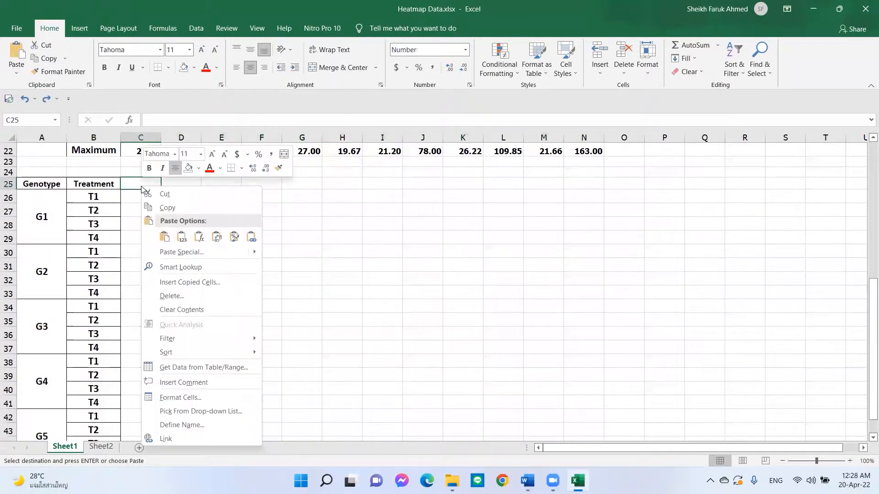
click(170, 232)
click(584, 211)
scroll(202, 279, up, 5)
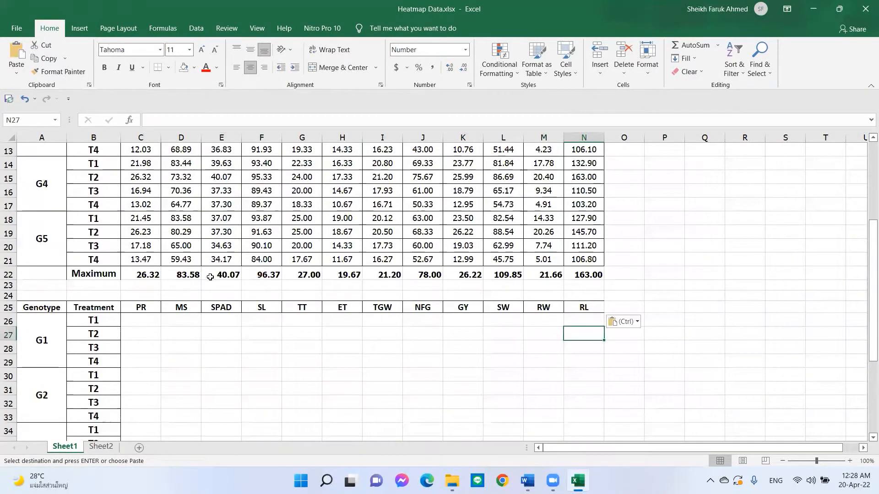
- Enter the formula =C2/C22 in C26 to normalise the first PR value by its maximum
scroll(202, 279, down, 1)
click(157, 361)
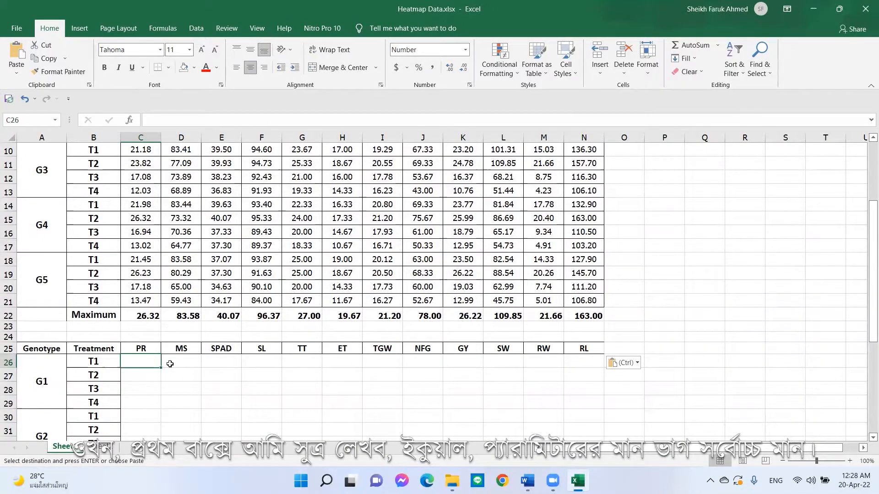
text(=)
scroll(155, 249, up, 3)
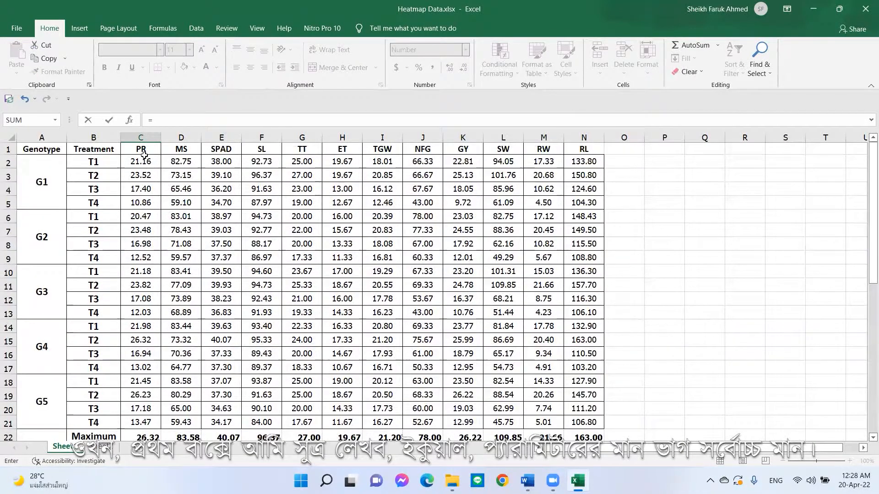
click(148, 164)
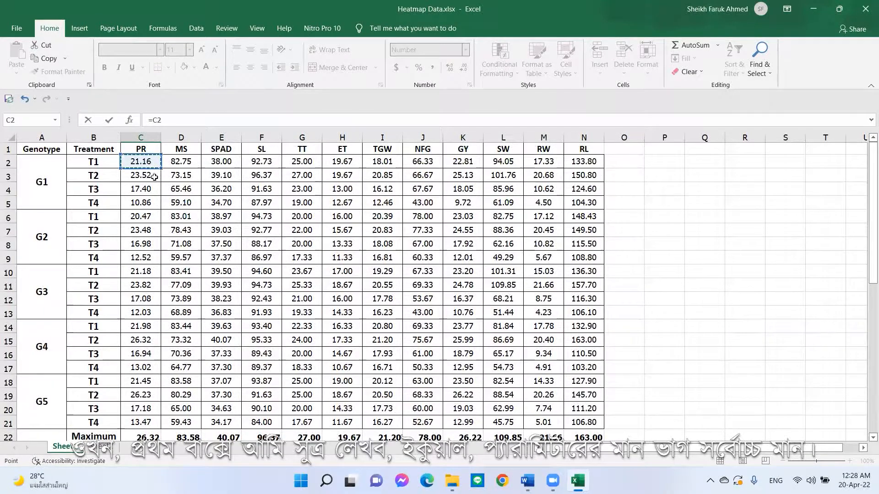
scroll(146, 275, down, 3)
text(/)
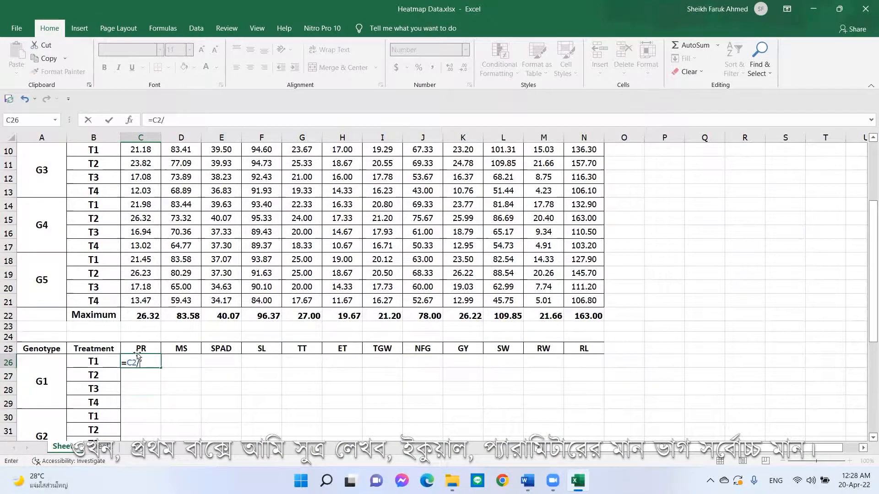
click(151, 317)
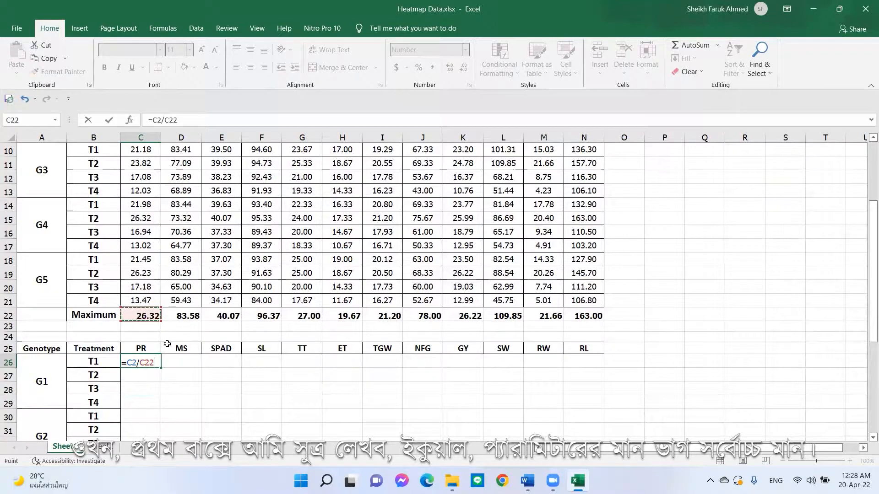
key(Return)
- Enter the formula =C3/C22 in C27 for the second PR value
scroll(107, 195, down, 3)
scroll(107, 196, up, 3)
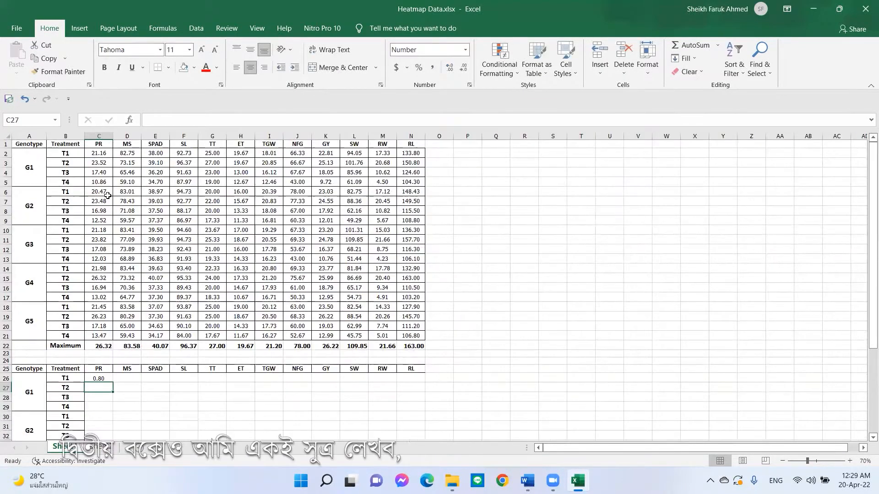
text(=)
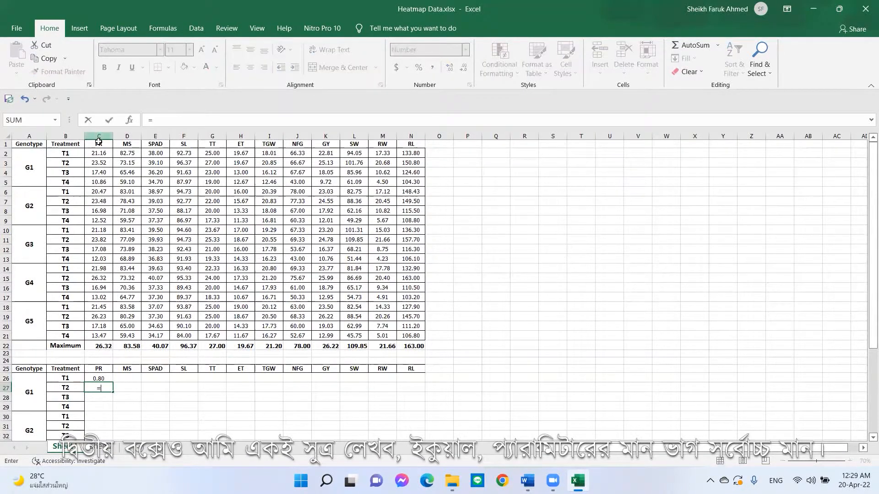
click(102, 164)
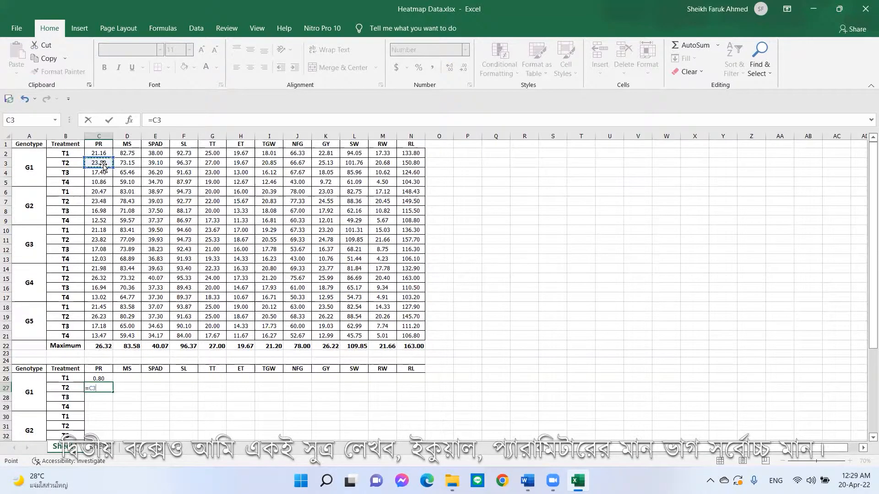
text(/)
click(103, 345)
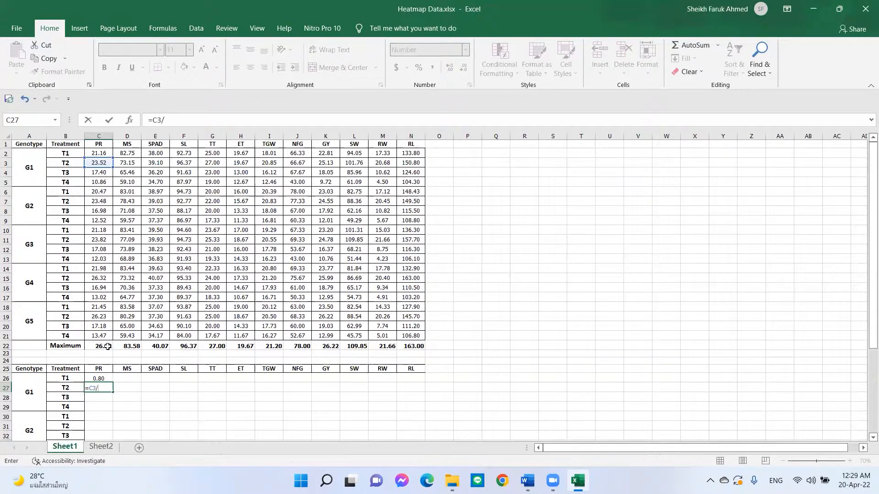
key(Return)
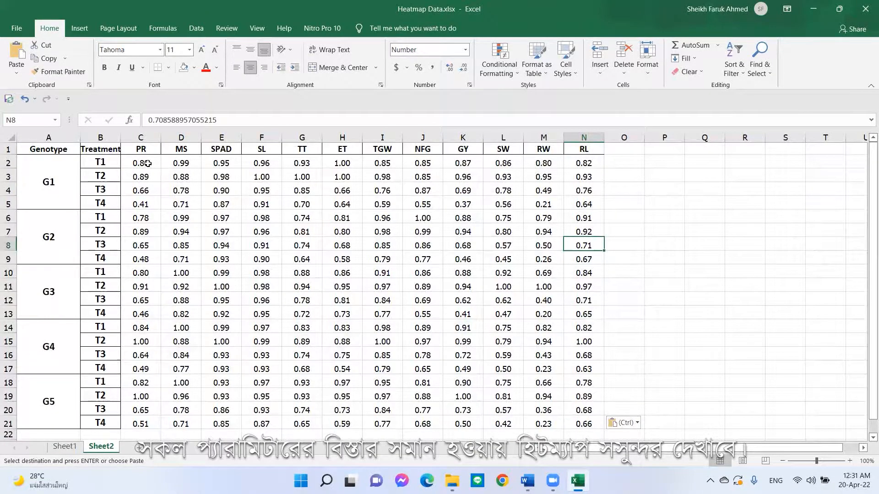
- Apply the Blue-White-Red colour scale conditional formatting to the normalised data C2:N21 on Sheet2
drag(148, 163, 572, 420)
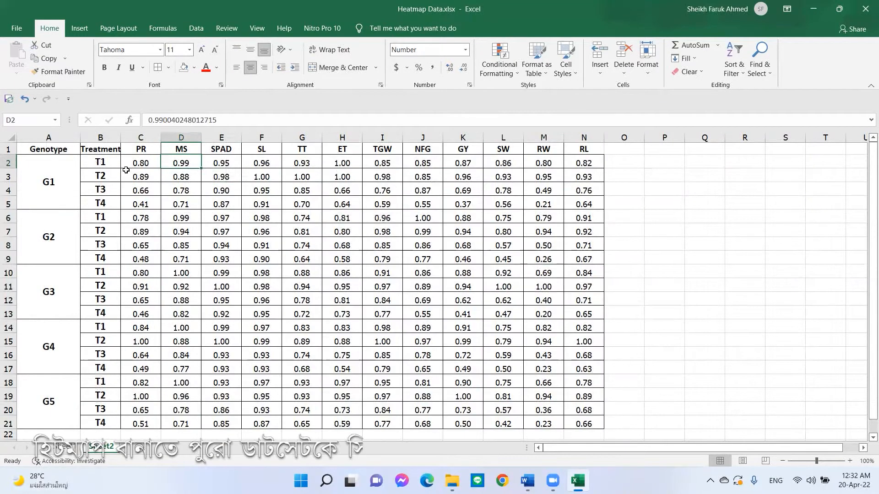
drag(136, 163, 595, 426)
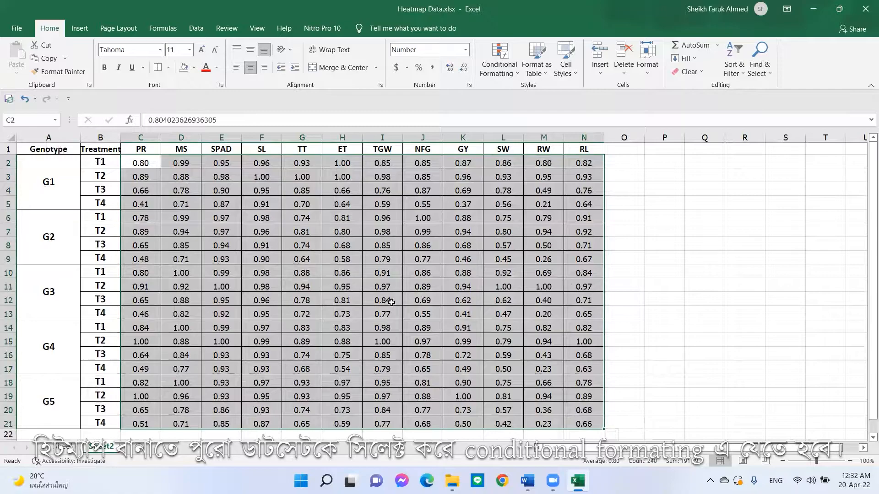
click(516, 71)
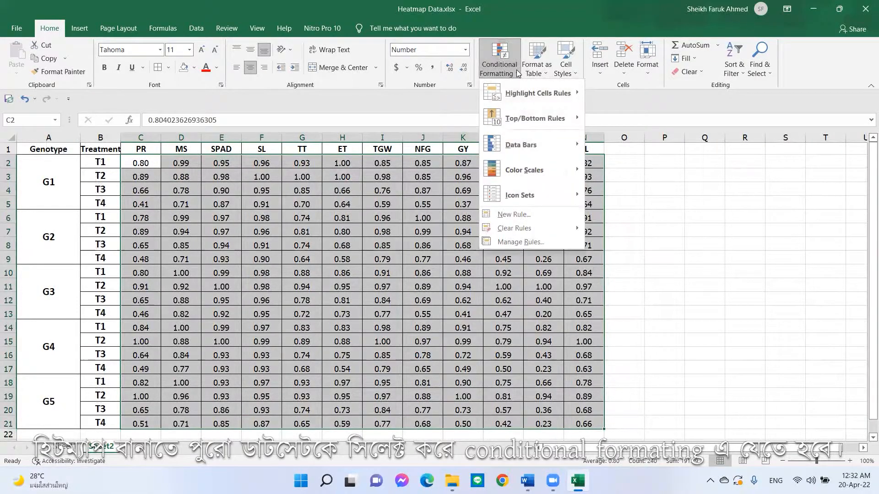
mouse_move(572, 176)
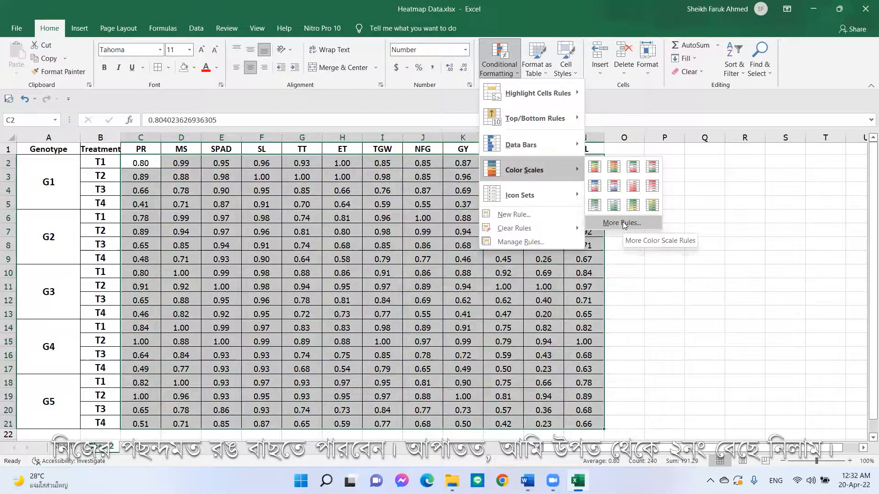
click(593, 185)
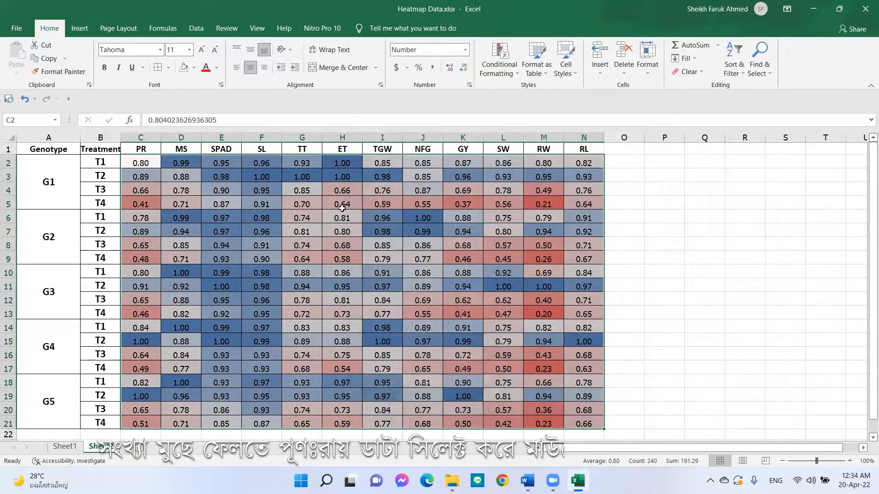
- Hide the numbers in the heatmap cells C2:N21 by applying a custom blank (;;;) number format
right_click(226, 207)
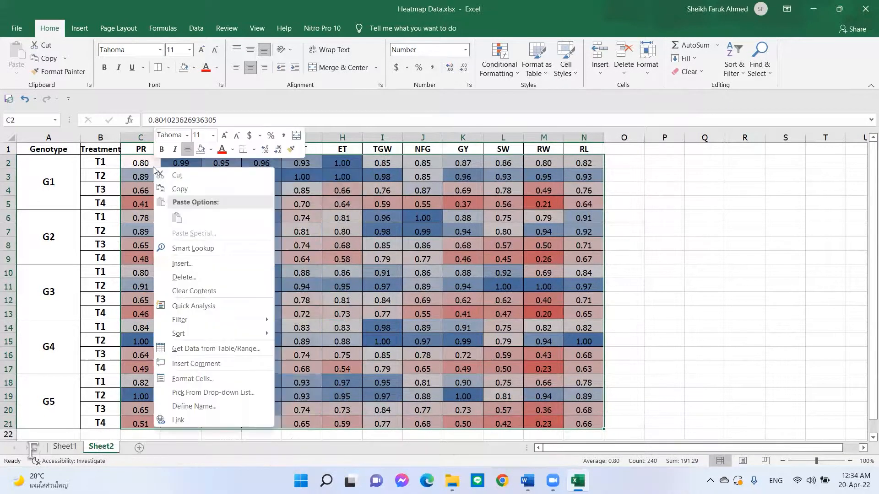
right_click(155, 168)
click(192, 379)
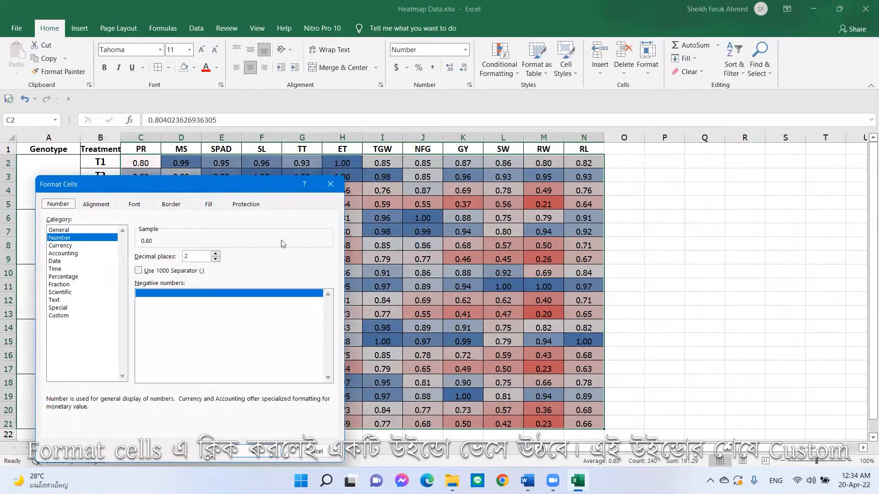
drag(248, 185, 546, 134)
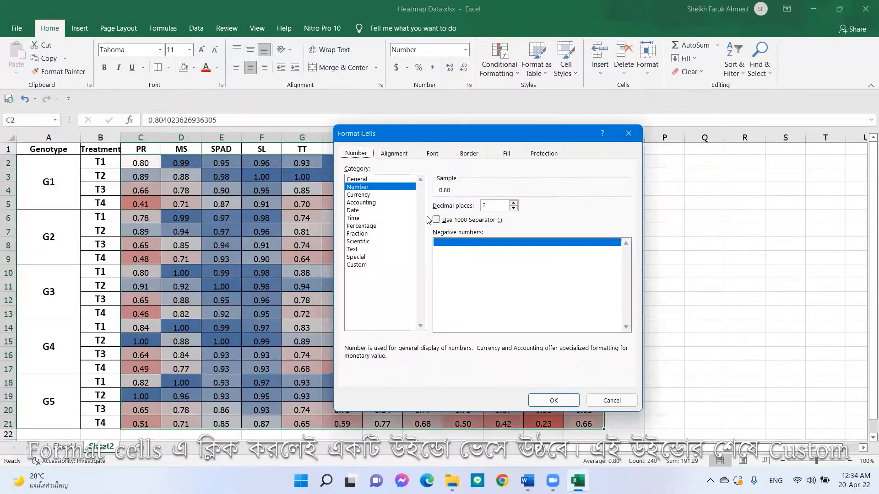
click(353, 265)
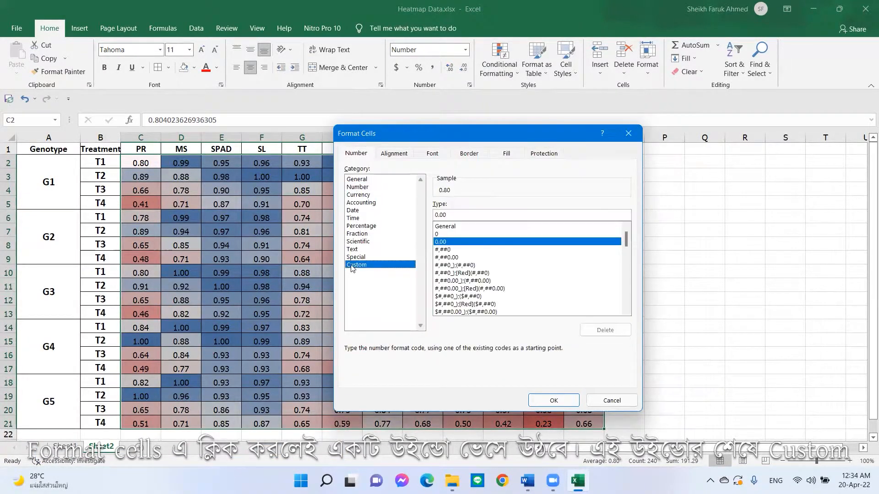
drag(459, 214, 426, 213)
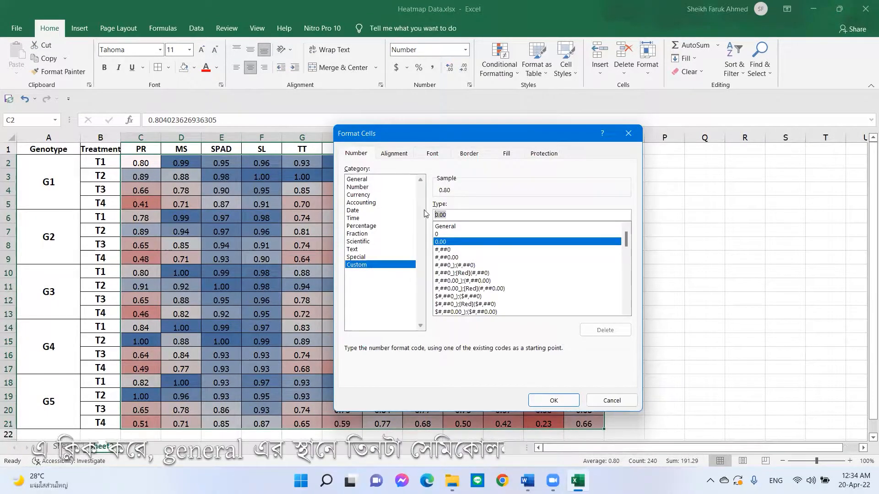
text(;;;)
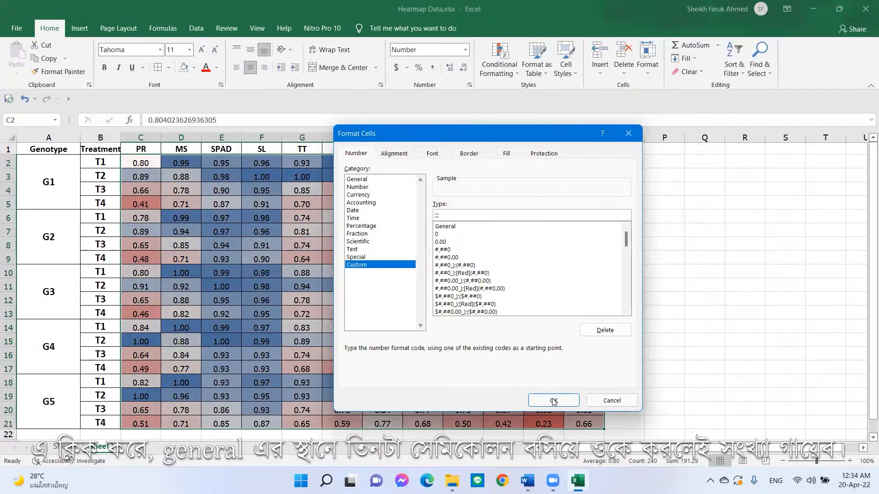
click(552, 399)
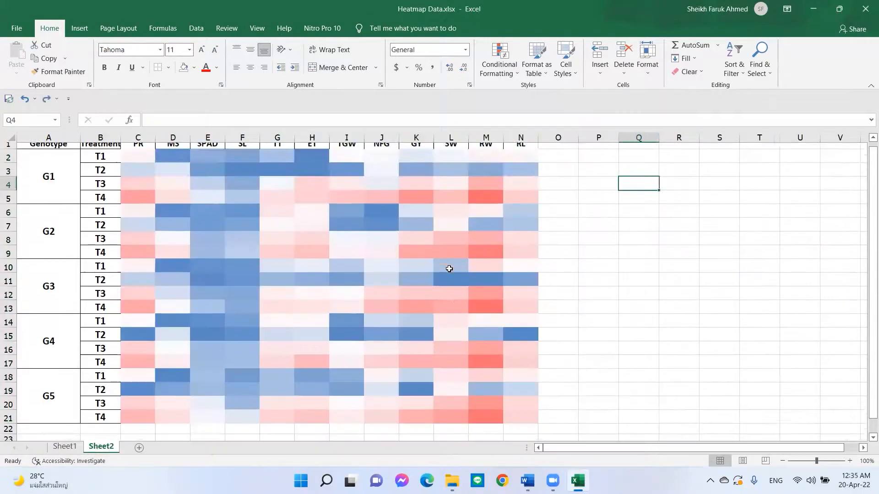
- Enter 0, 0.1 and 0.2 in C31:C33 and fill the series down to 1 in C41
scroll(277, 321, down, 4)
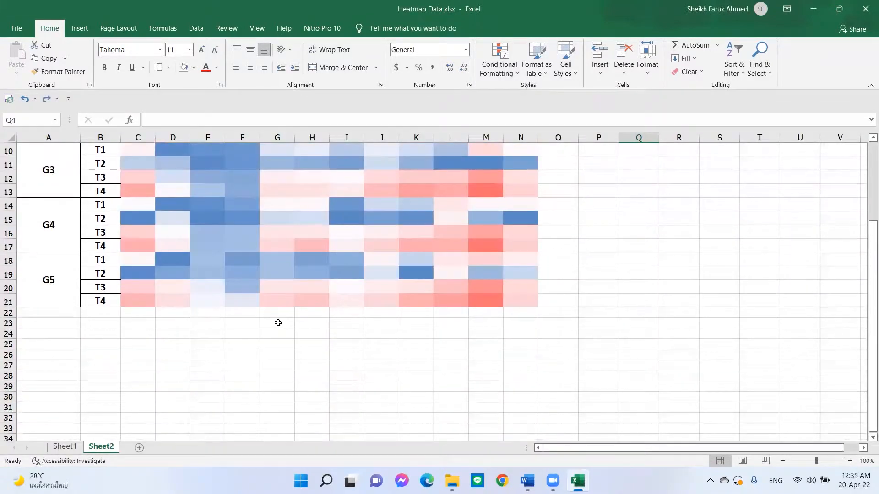
click(128, 365)
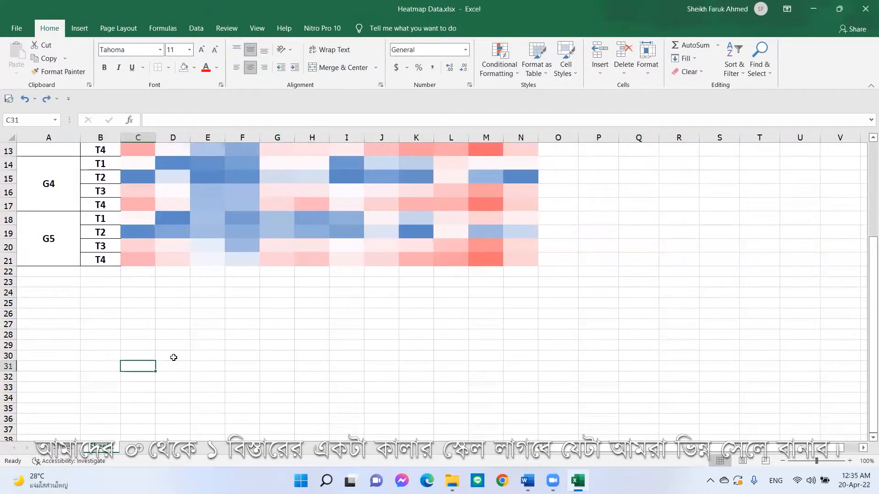
text(0)
key(Return)
text(0.)
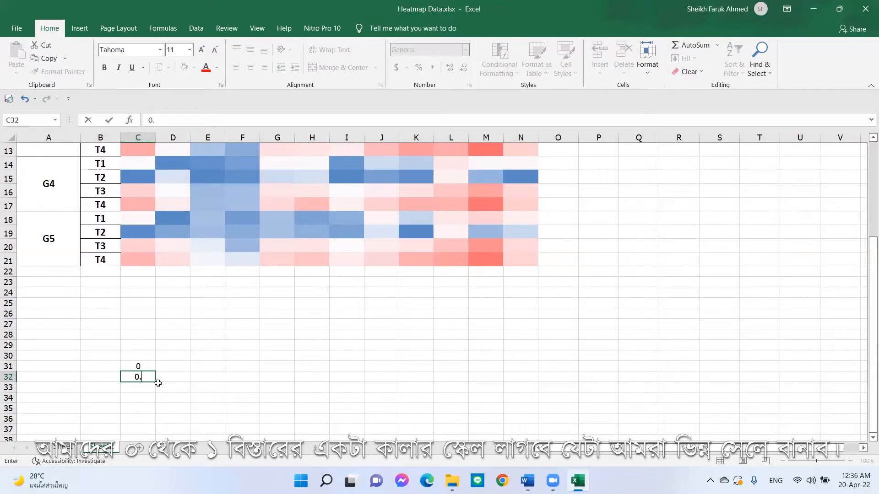
text(1)
key(Return)
text(0)
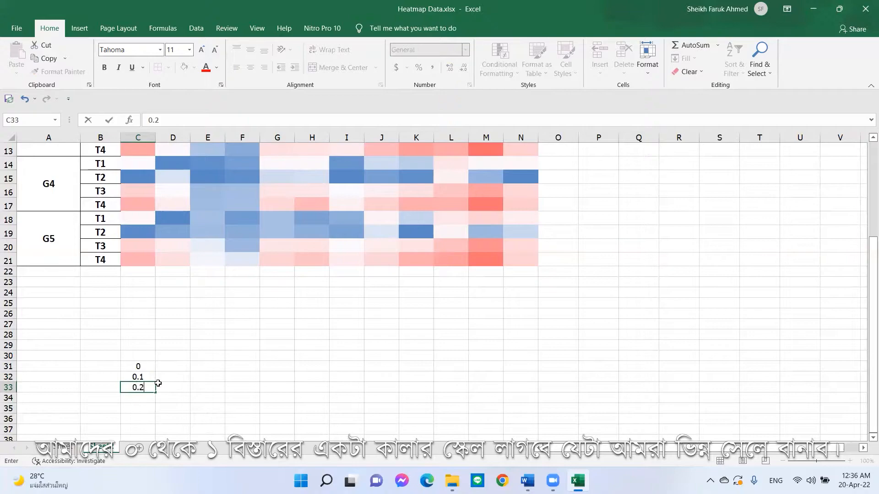
text(.2)
key(Return)
drag(147, 367, 147, 394)
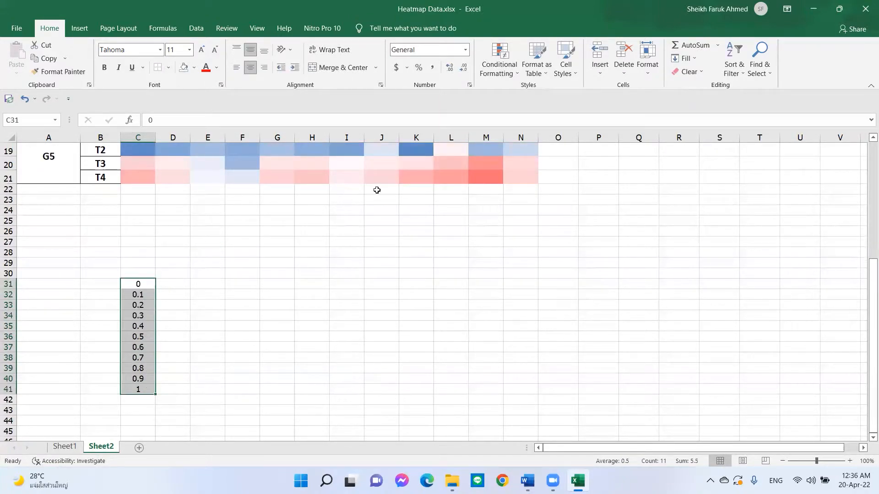
- Apply the same Blue-White-Red colour scale conditional formatting to the legend values C31:C41
click(516, 74)
mouse_move(552, 151)
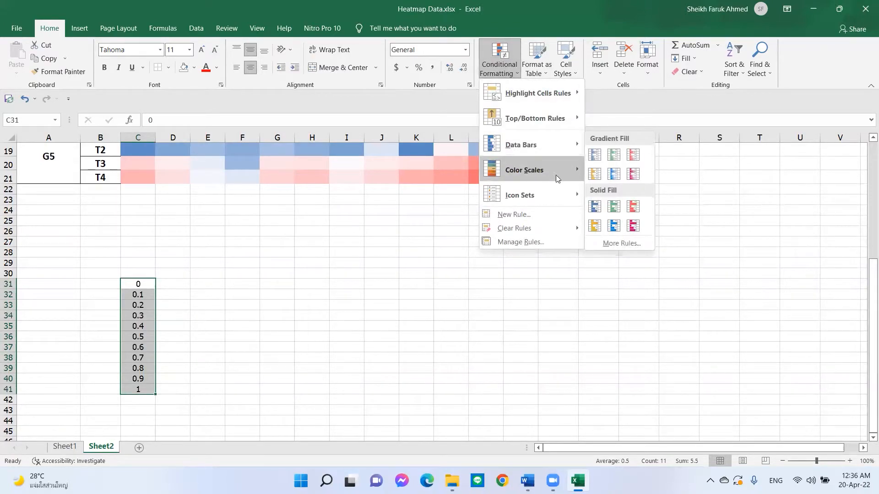
mouse_move(556, 173)
click(595, 186)
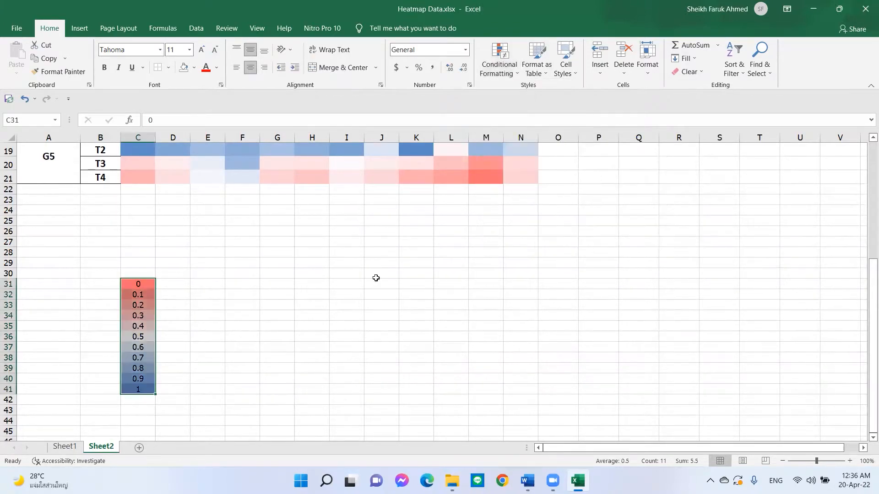
- Hide the legend numbers in C31:C41 with the custom ;;; number format
right_click(141, 382)
click(197, 367)
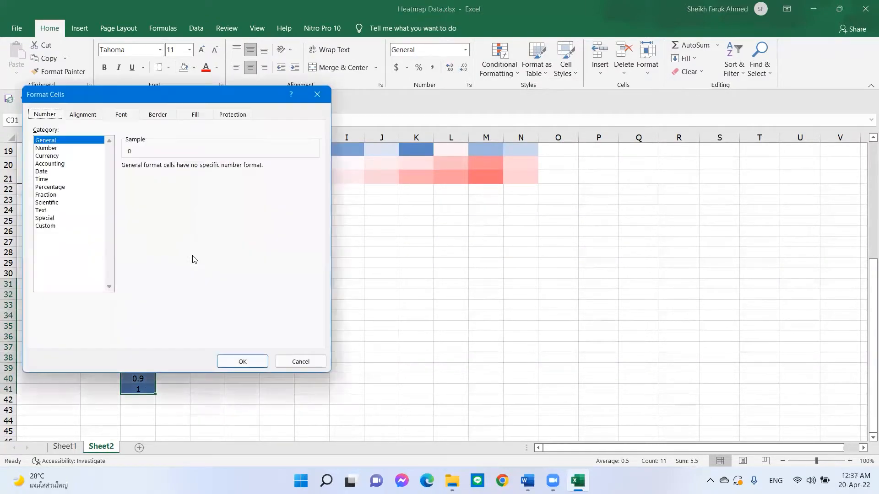
click(51, 226)
text(;;;)
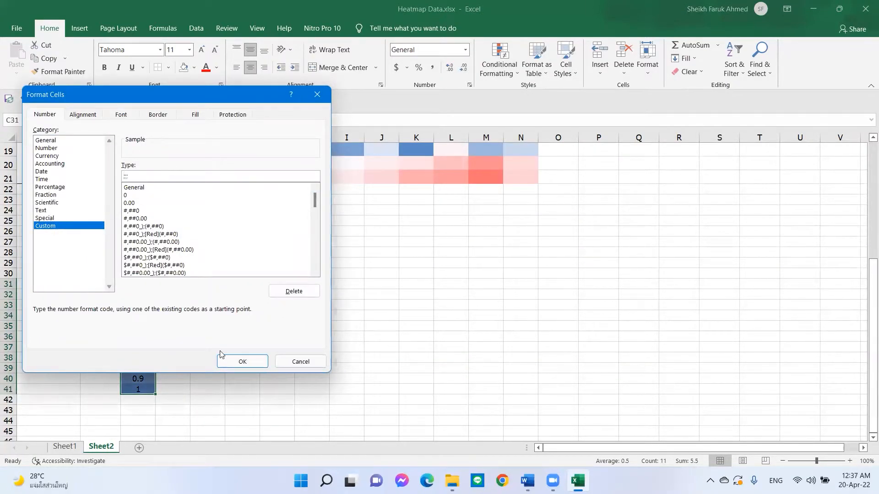
click(243, 361)
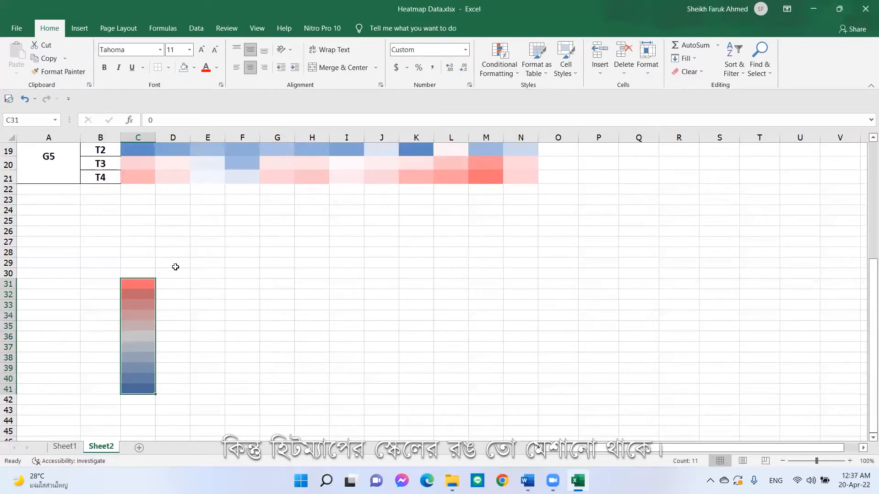
- Enter 0, 0.01 and 0.02 in E26:E28 and fill the series down to 1 in E126
click(189, 291)
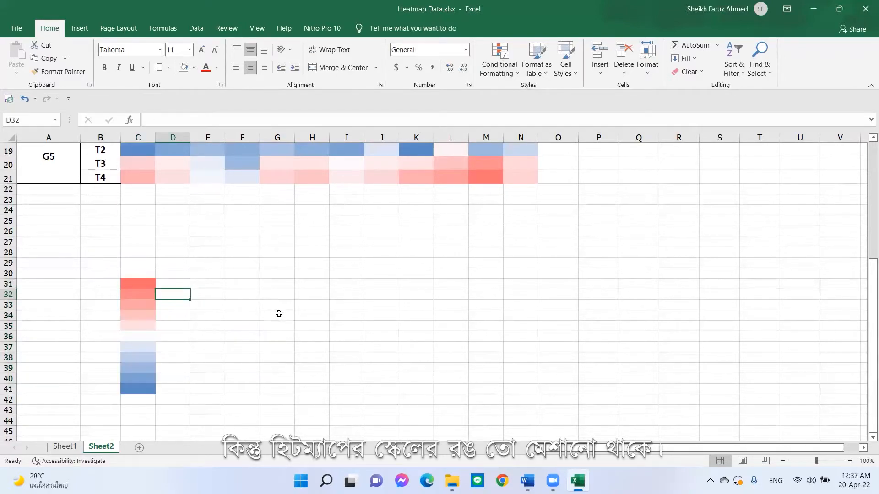
click(208, 231)
text(0)
key(Return)
text(0.)
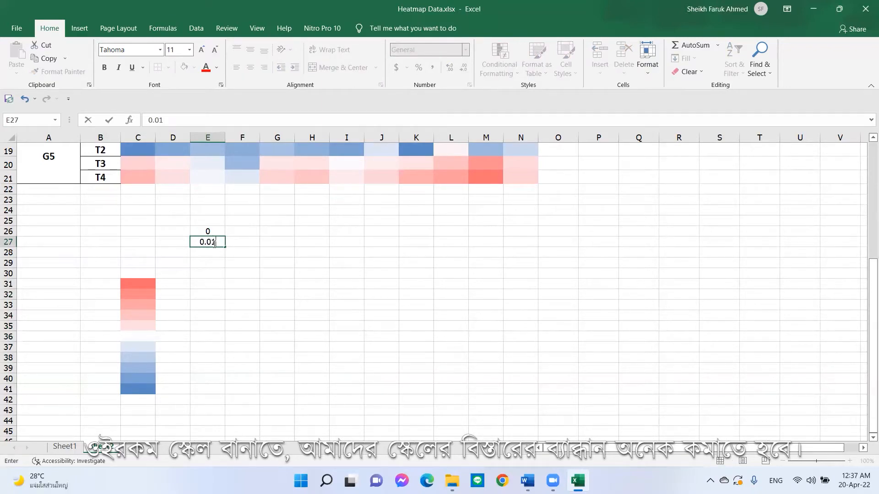
text(01)
key(Return)
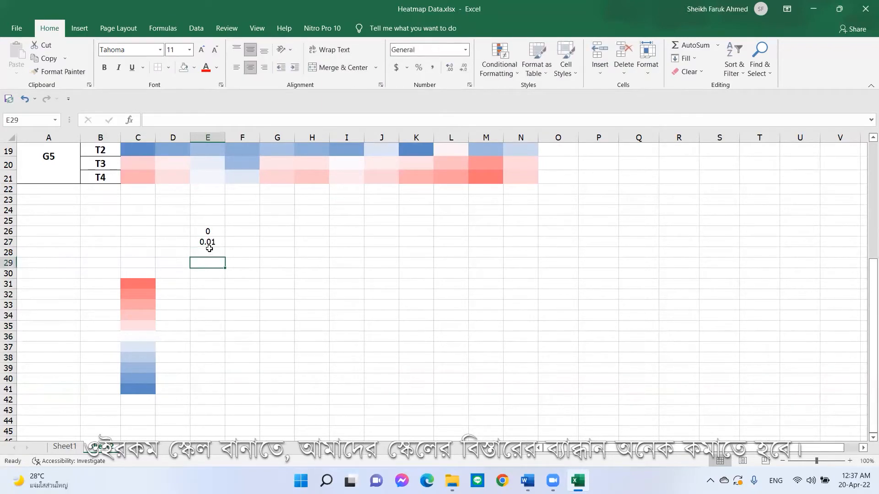
text(0.02)
key(Return)
drag(206, 232, 229, 388)
drag(225, 427, 223, 398)
scroll(225, 236, up, 20)
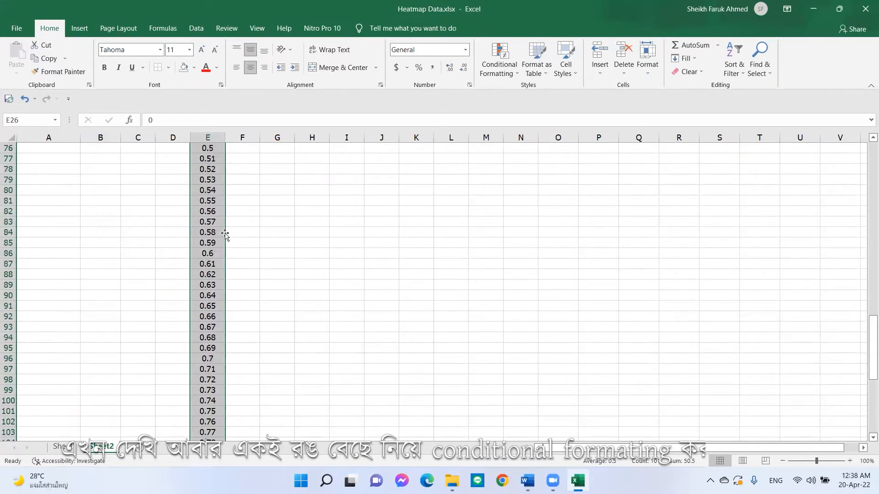
- Apply the Blue-White-Red colour scale conditional formatting to the finer legend values in E26:E126
right_click(216, 206)
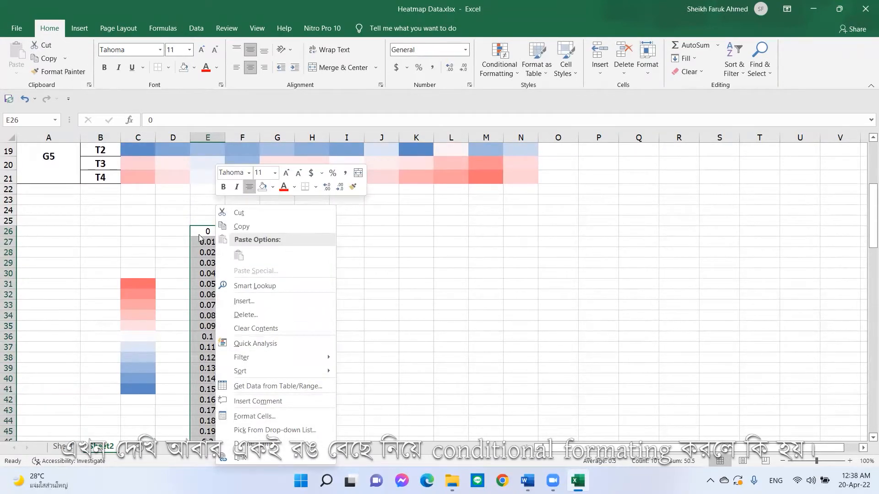
key(Escape)
click(498, 64)
mouse_move(539, 169)
click(597, 171)
- Hide the numbers in E26:E126 with the custom ;;; number format
scroll(296, 230, down, 1)
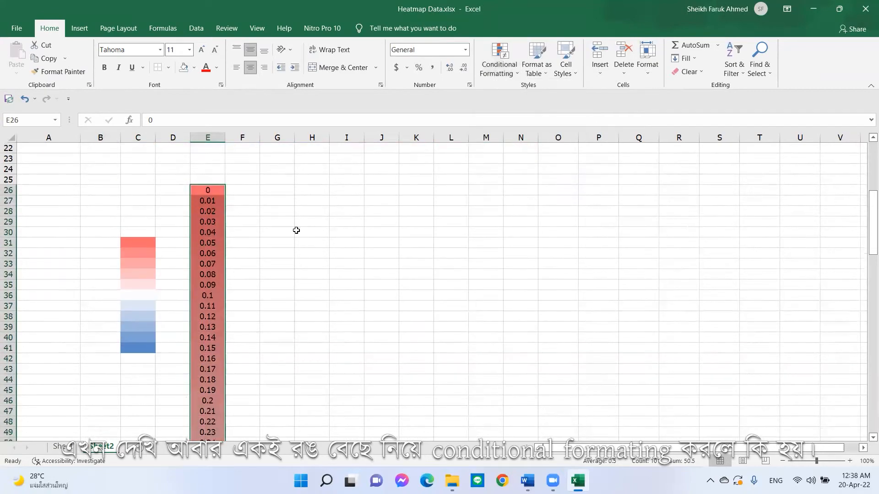
right_click(219, 200)
click(240, 404)
click(124, 315)
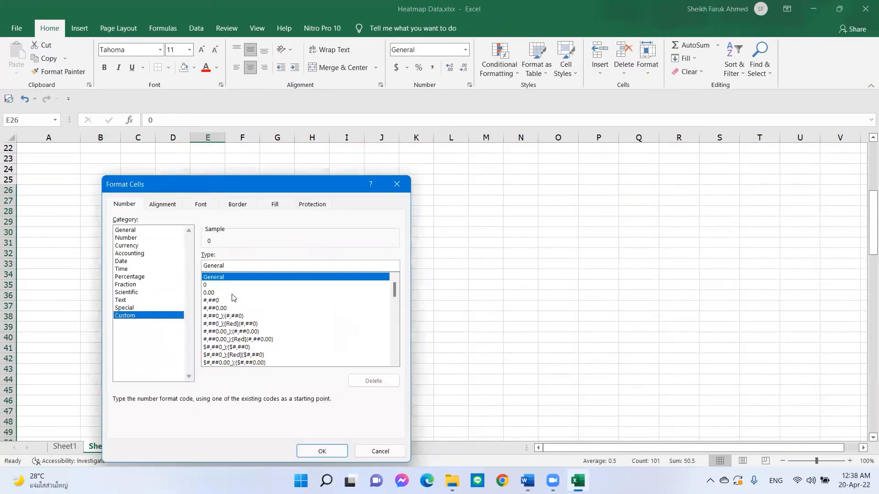
click(216, 276)
text(;;;)
click(322, 451)
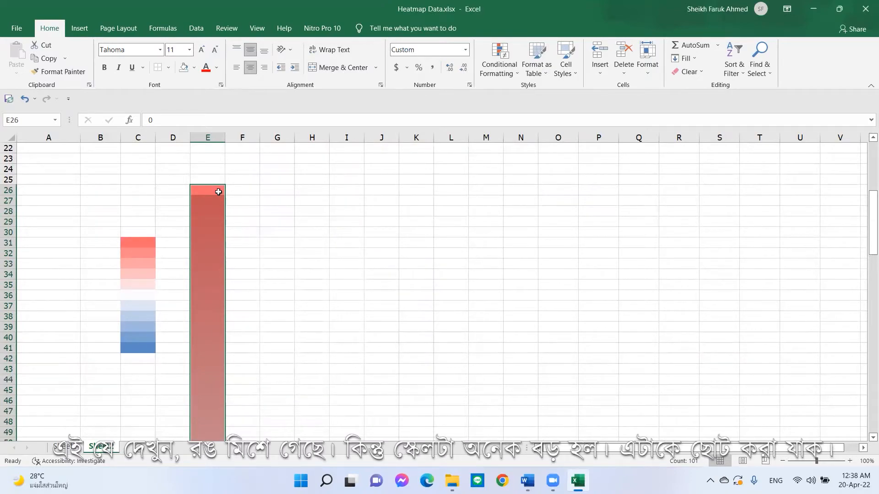
- Shrink the height of rows 26 to 126 so the fine legend becomes a compact gradient bar
drag(8, 190, 8, 379)
drag(21, 471, 15, 411)
scroll(15, 411, down, 2)
drag(15, 342, 15, 334)
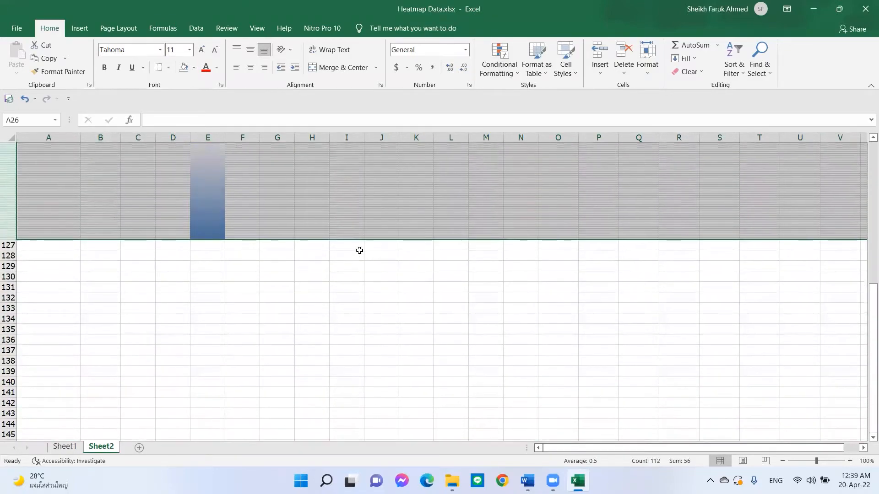
scroll(359, 249, up, 20)
scroll(359, 249, down, 4)
click(97, 294)
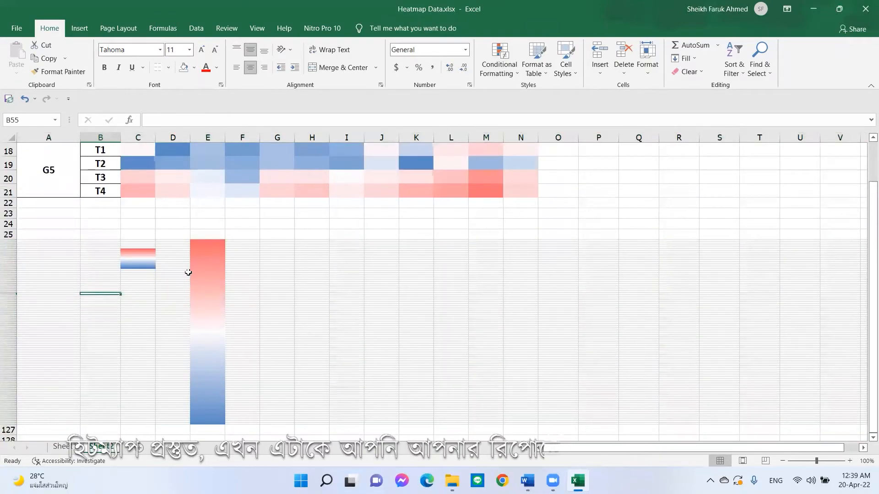
drag(201, 242, 202, 370)
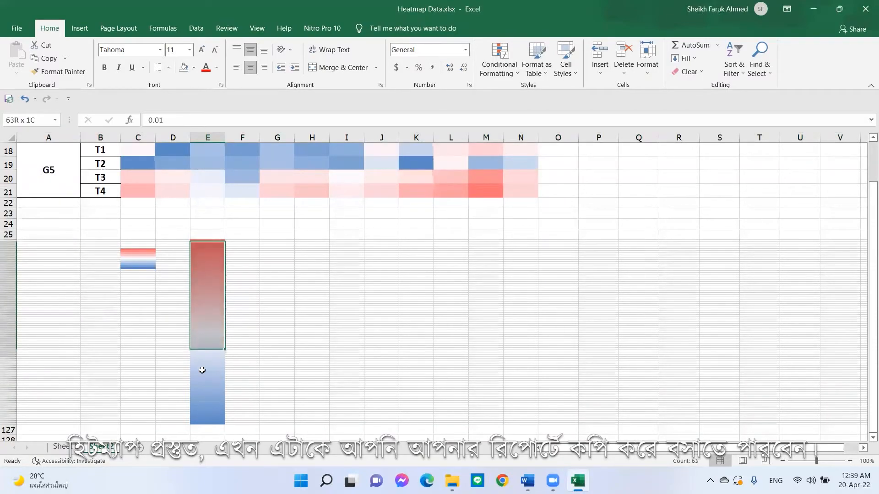
click(258, 250)
drag(198, 325, 192, 424)
click(192, 423)
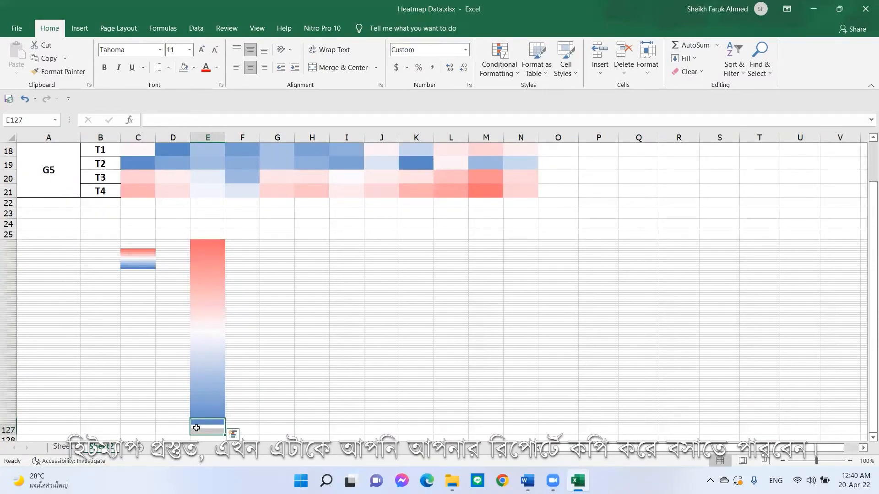